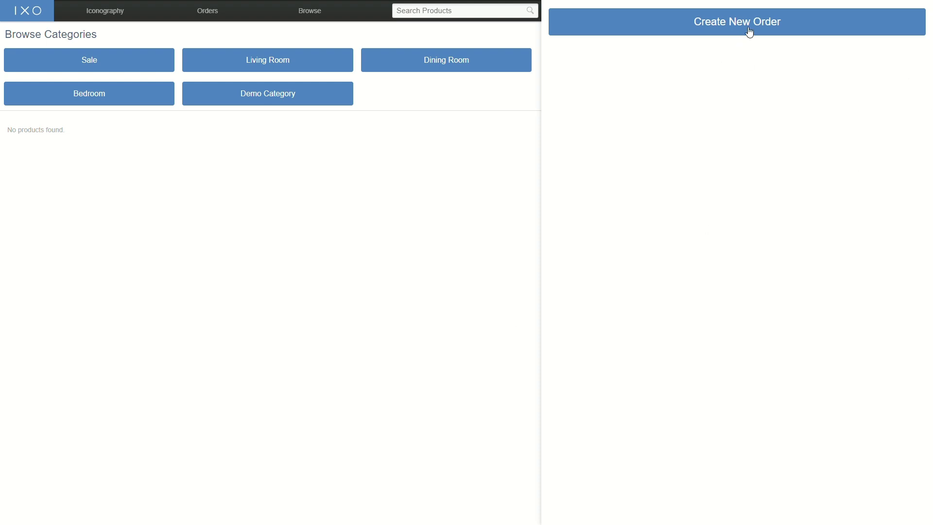
# - Create a new order and search for an existing customer by surname
pyautogui.click(784, 31)
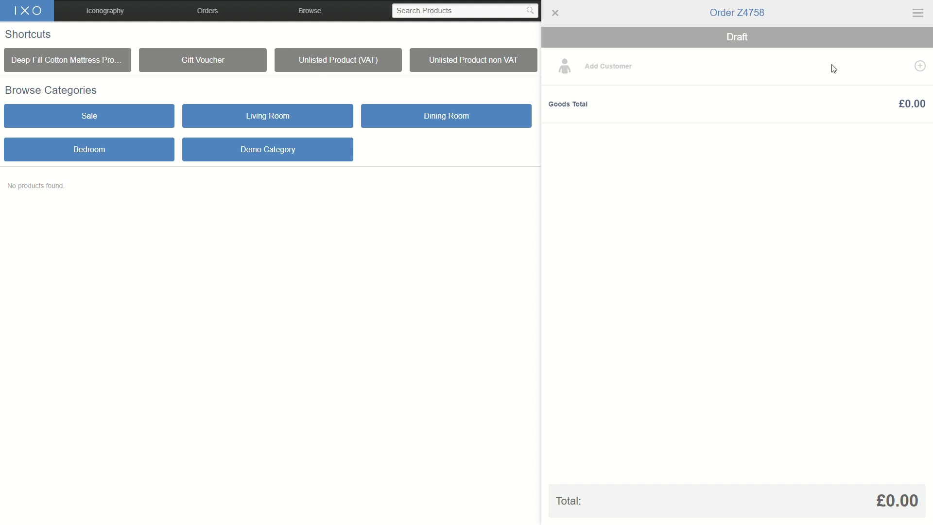
pyautogui.click(921, 66)
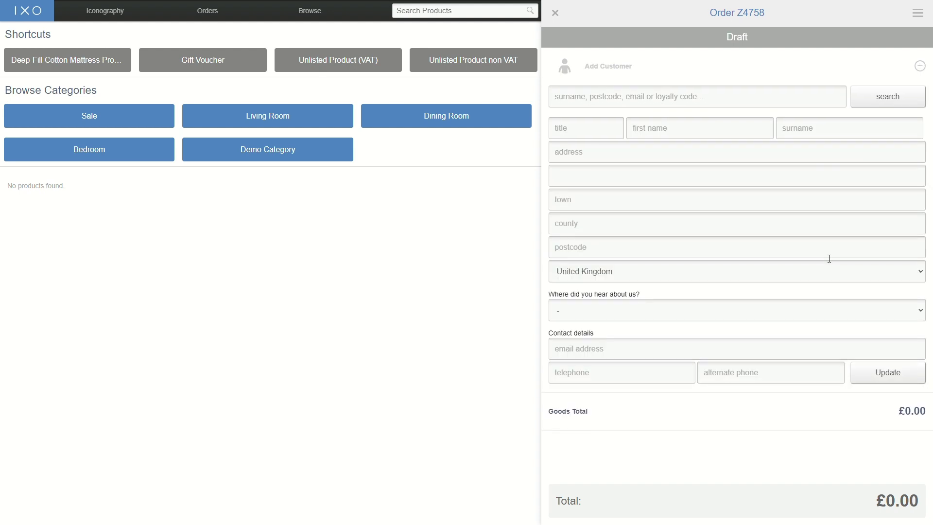
pyautogui.click(726, 104)
pyautogui.write('Whitman')
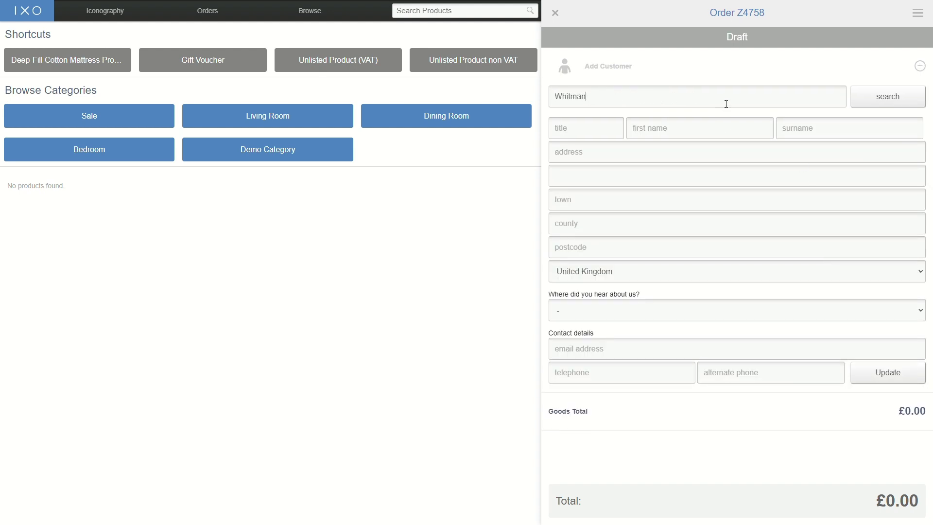
pyautogui.press('Return')
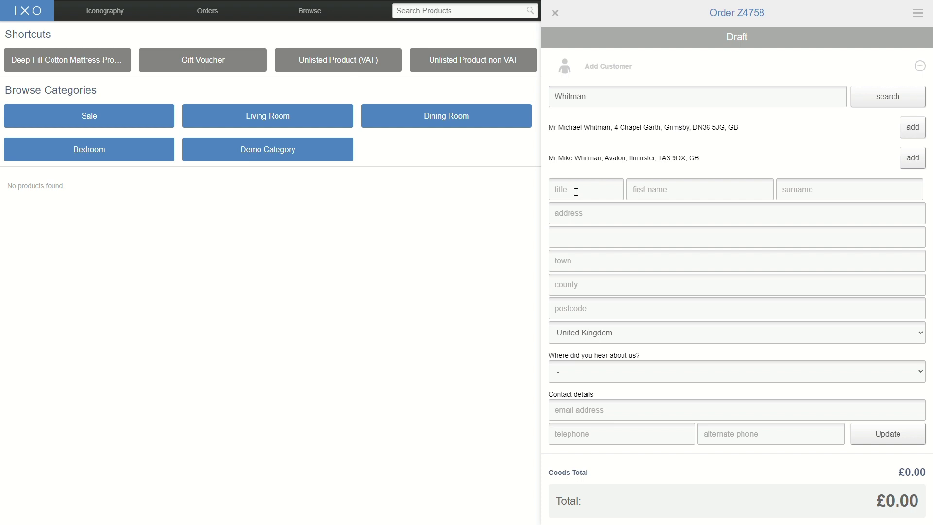
# - Look up "iconography" as the new customer's address and fill in the suggested Iconography Ltd address
pyautogui.click(625, 223)
pyautogui.write('iconography')
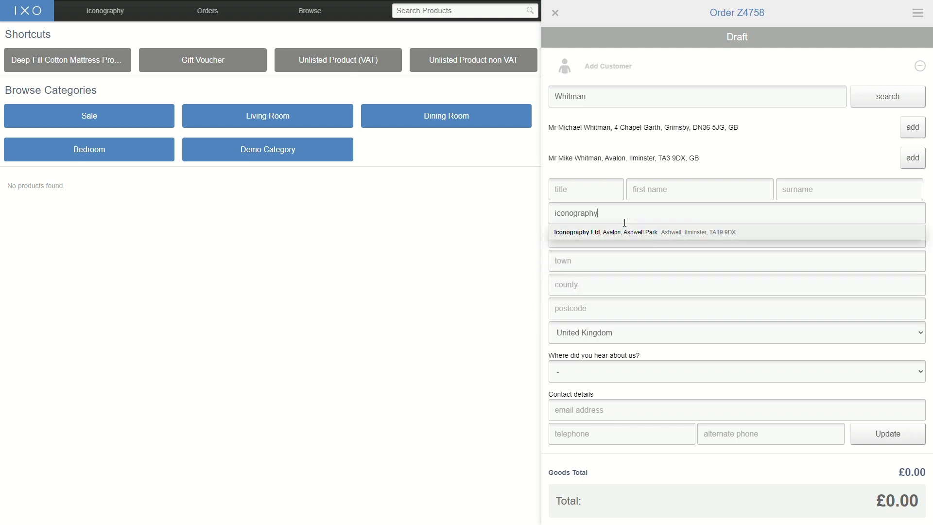
pyautogui.click(631, 233)
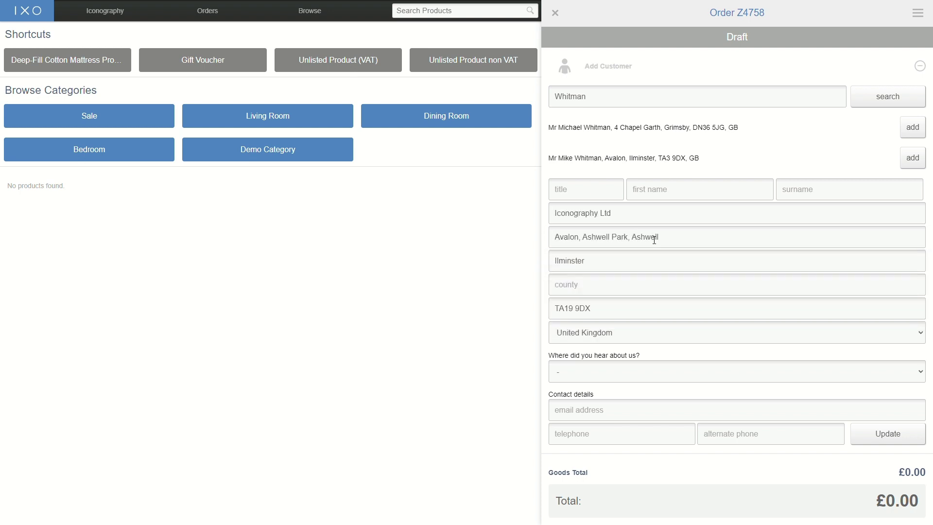
# - Assign the second customer found to the order and search the products for "linden"
pyautogui.click(913, 158)
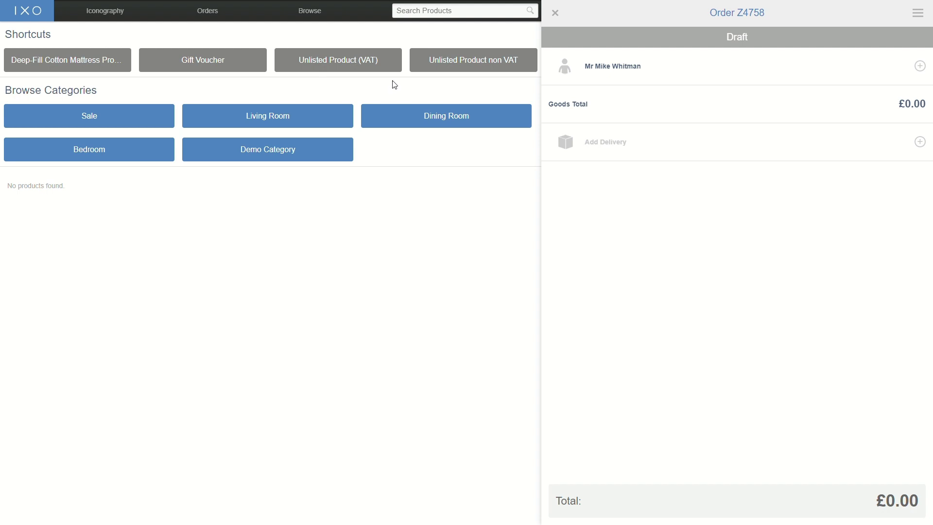
pyautogui.click(466, 14)
pyautogui.write('linden')
pyautogui.press('Return')
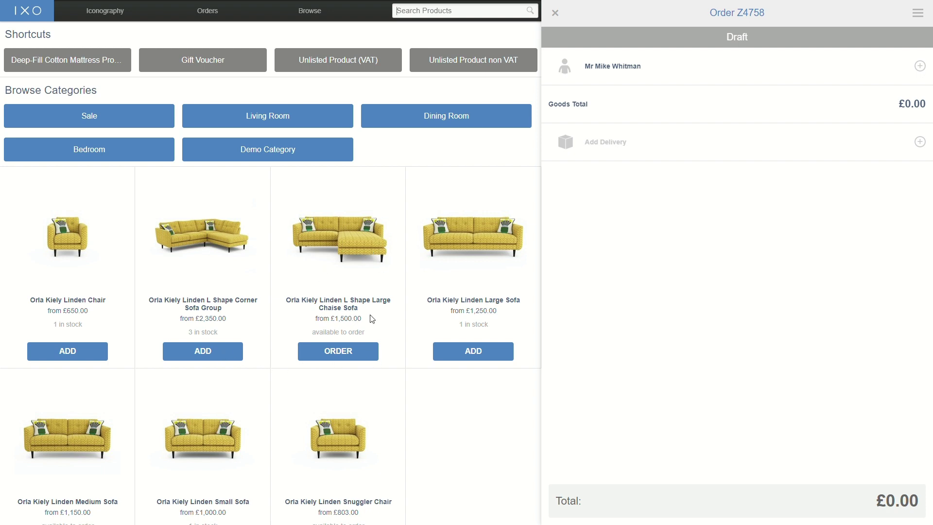
# - Order the Orla Kiely Linden L Shape Large Chaise Sofa in the Grade B variant with the B_Naples_Oyster fabric
pyautogui.click(340, 353)
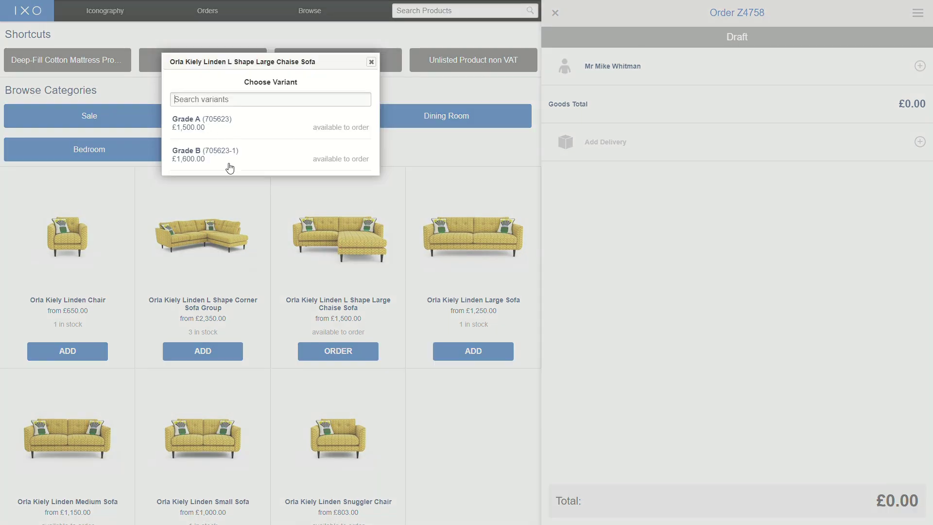
pyautogui.click(251, 161)
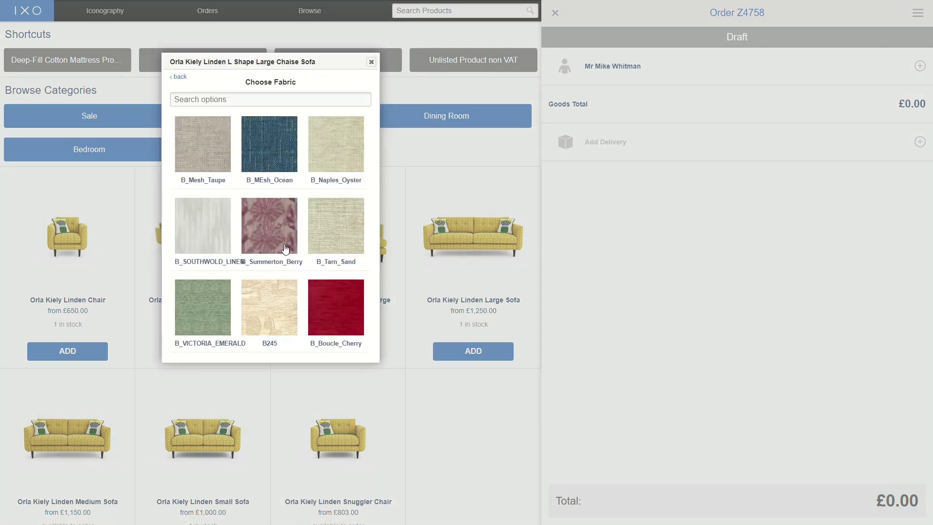
pyautogui.scroll(-3, 286, 249)
pyautogui.scroll(3, 285, 248)
pyautogui.click(267, 105)
pyautogui.write('oyster')
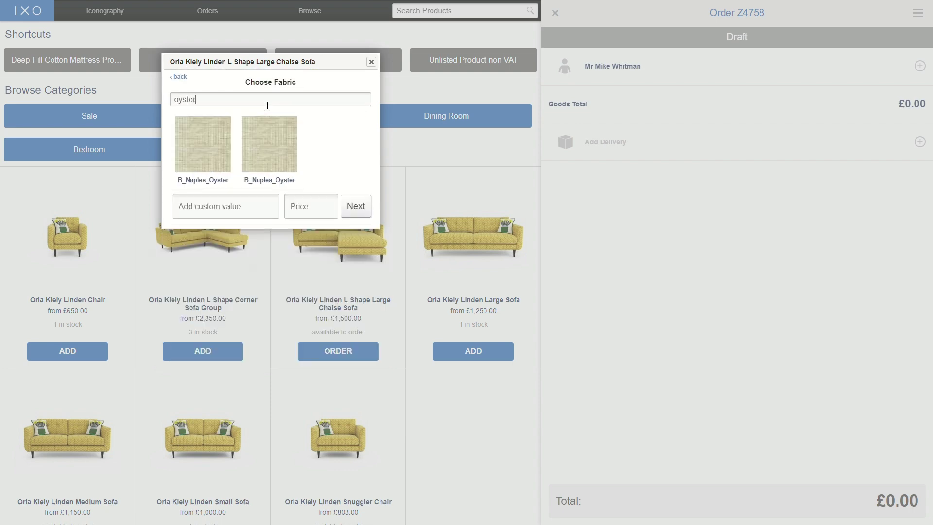
pyautogui.click(272, 157)
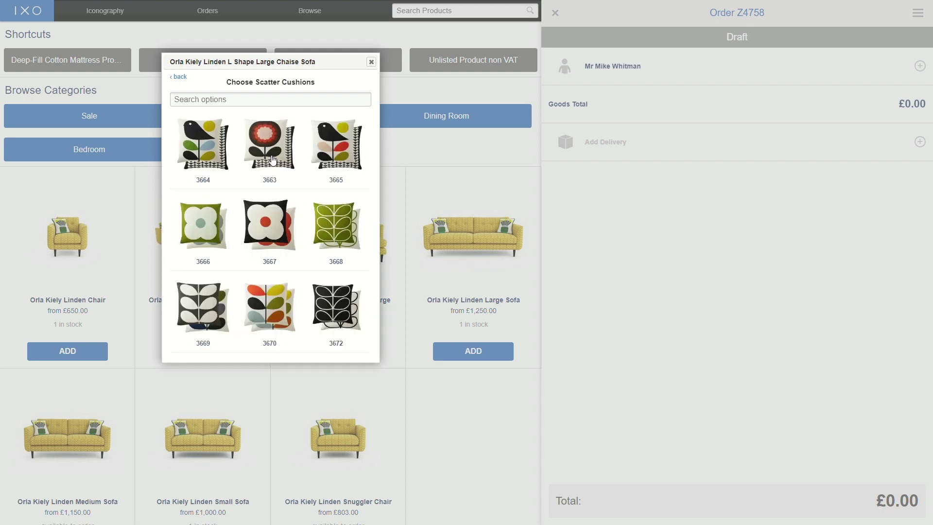
# - Choose scatter cushions 3665, set a custom Leg option of Dark Wood, and add the chaise sofa to the order
pyautogui.click(345, 154)
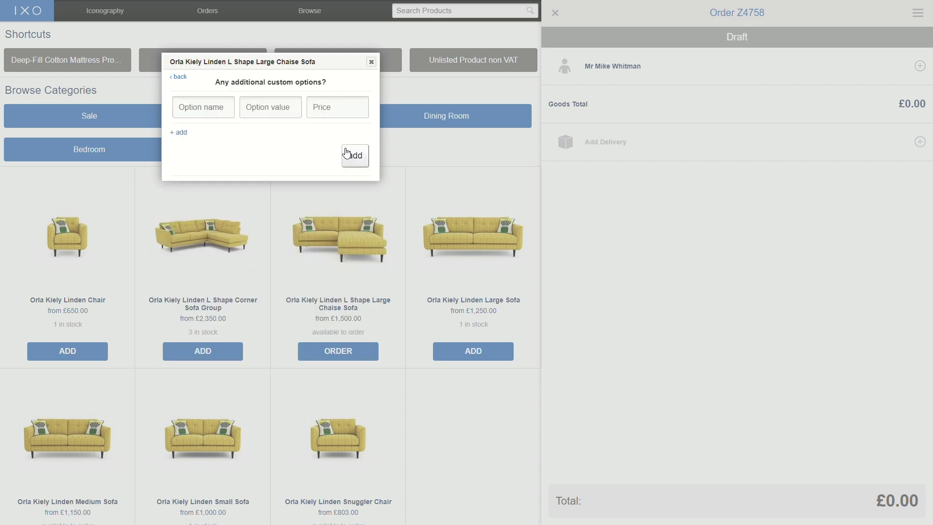
pyautogui.click(204, 112)
pyautogui.write('Leg')
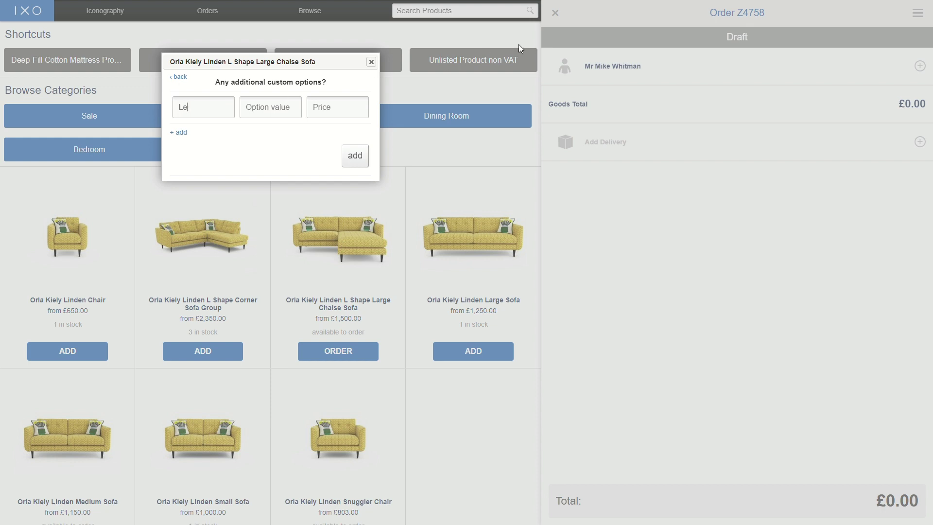
pyautogui.press('Tab')
pyautogui.write('Dark Wood')
pyautogui.click(356, 156)
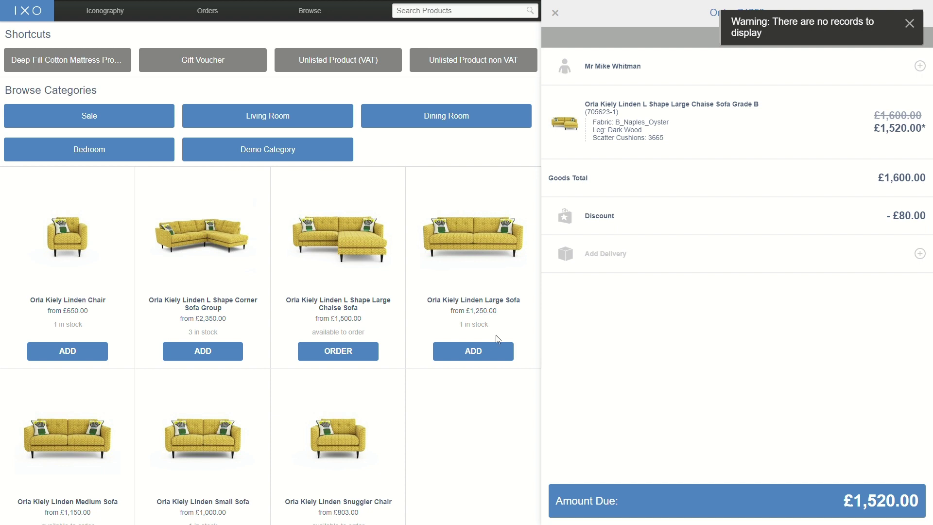
# - Add the in-stock Grade A Linden L Shape Corner Sofa Group in A088-Boucle-Fennel and view its order line options
pyautogui.click(218, 352)
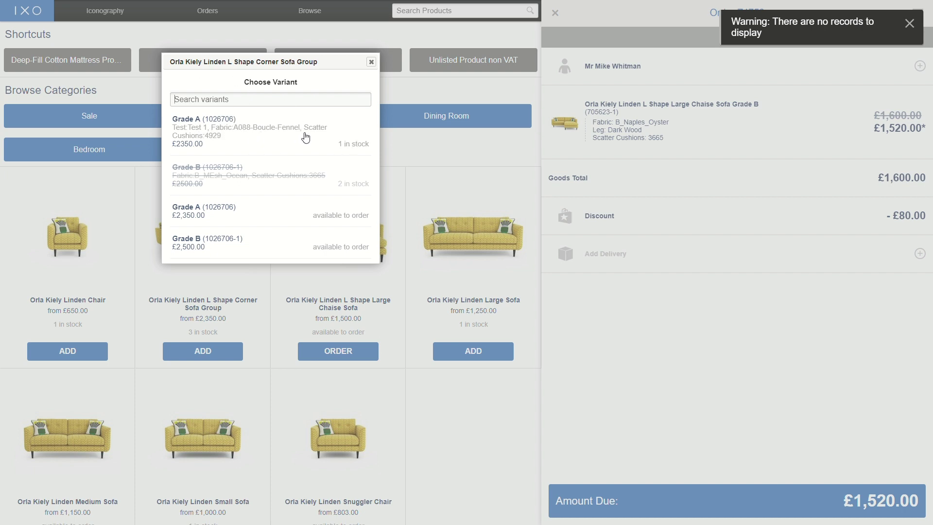
pyautogui.click(232, 130)
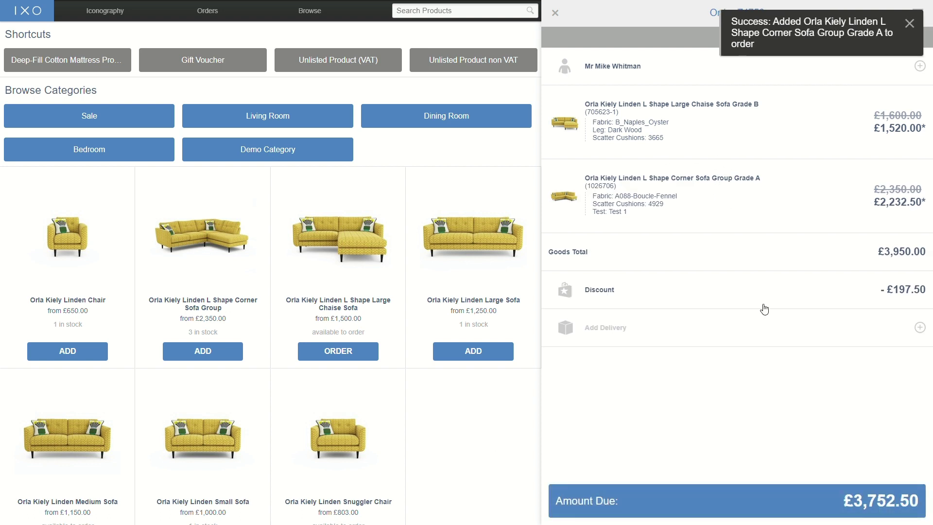
pyautogui.click(910, 22)
pyautogui.click(751, 183)
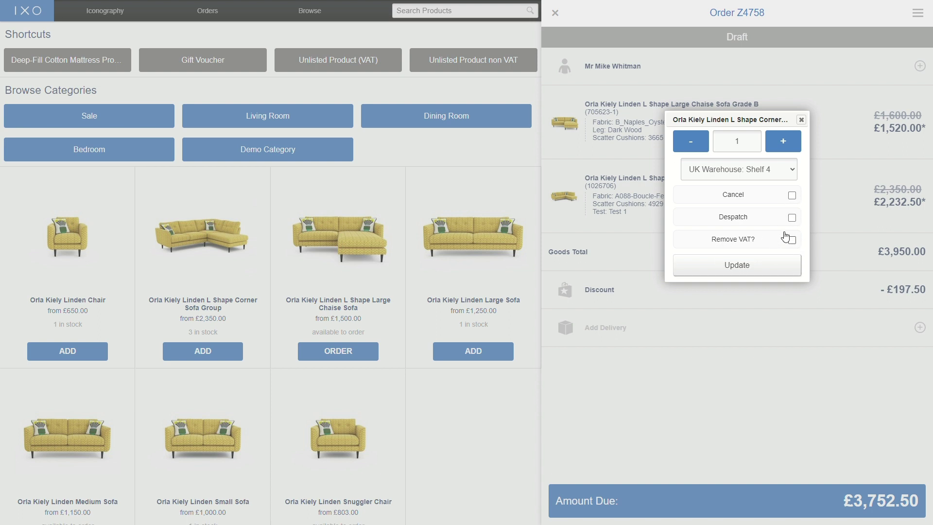
pyautogui.click(802, 120)
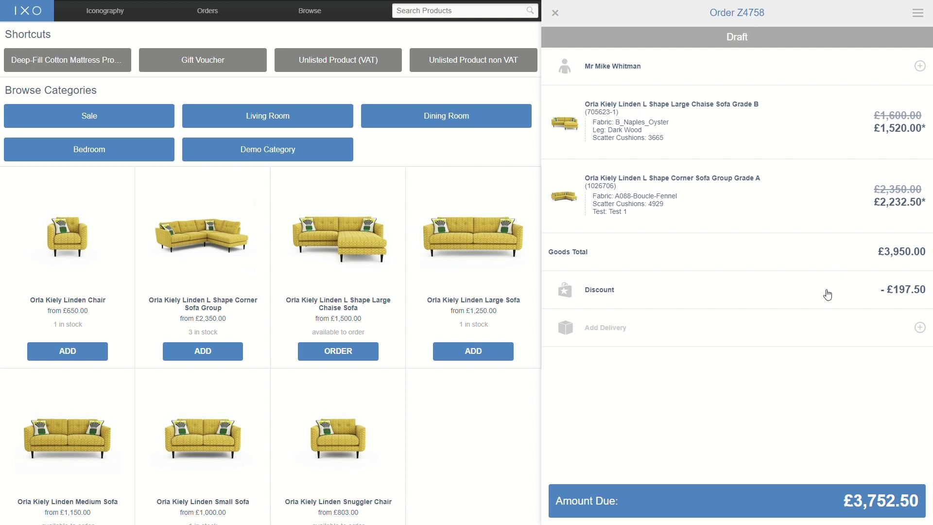
# - Try to apply a fixed discount of £250 to the L Shape Large Chaise Sofa Grade B
pyautogui.click(683, 299)
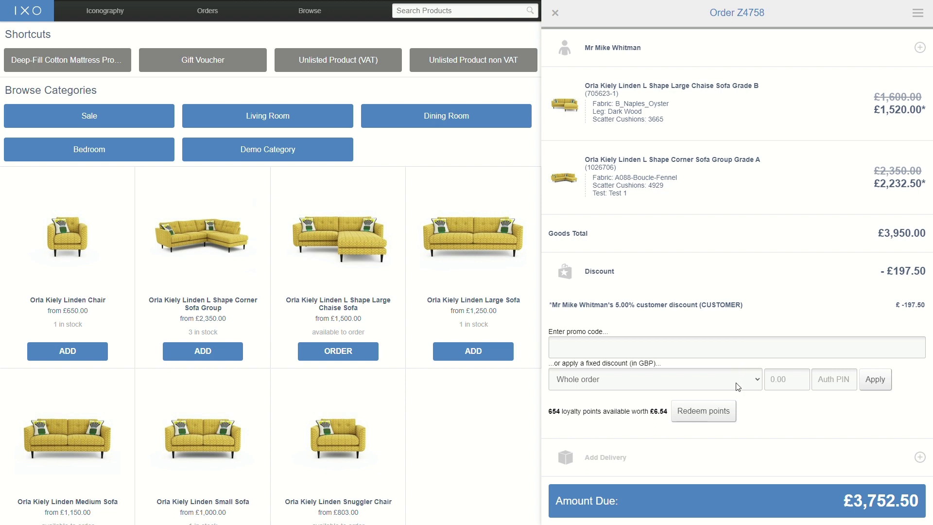
pyautogui.press('Down')
pyautogui.click(791, 384)
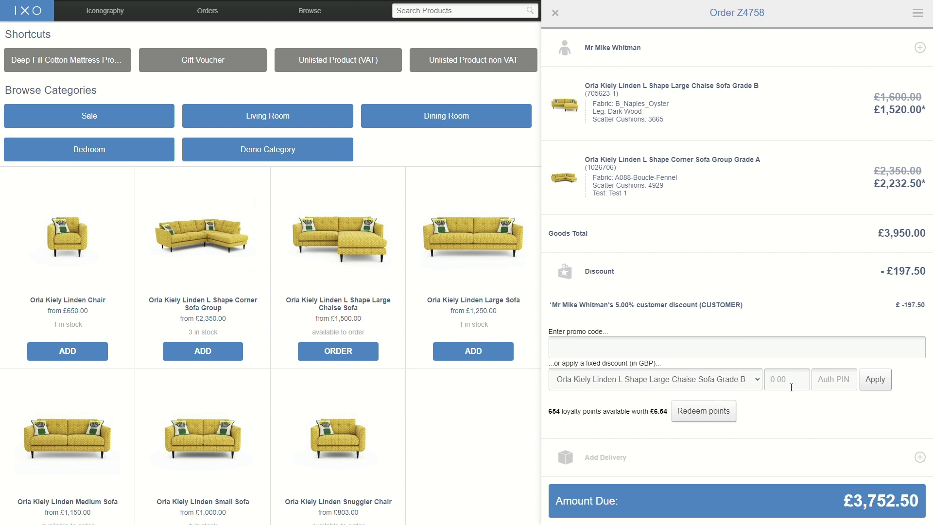
pyautogui.write('250')
pyautogui.click(877, 384)
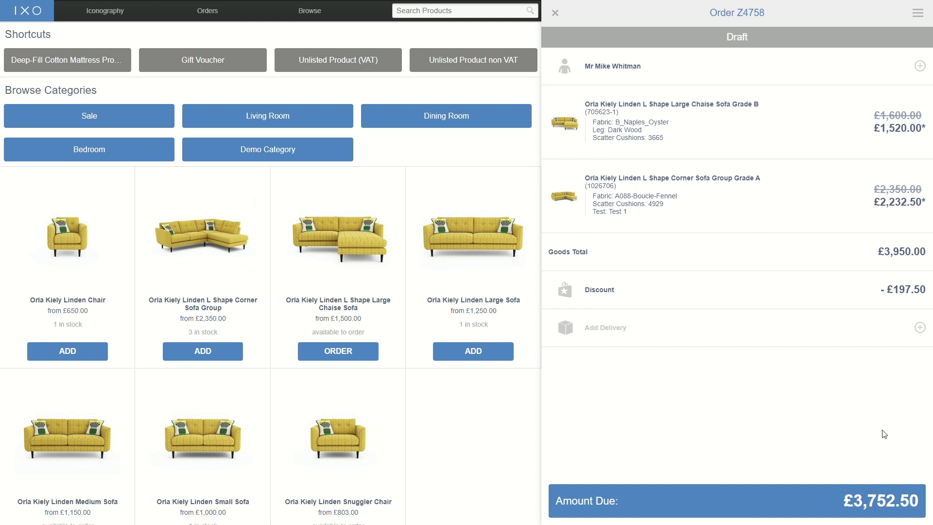
# - Add White Glove Delivery with the instructions "Use rear entrance" and auto-recalculate the delivery
pyautogui.click(921, 329)
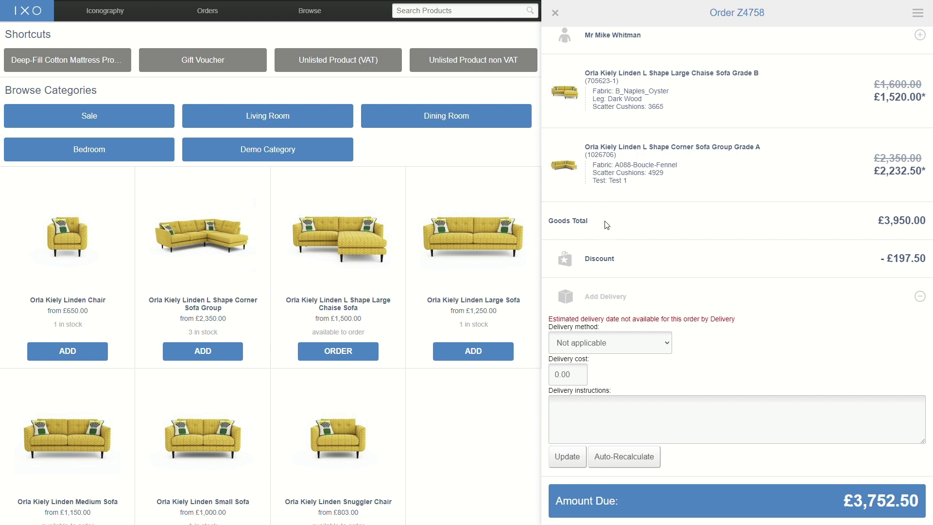
pyautogui.press('Down')
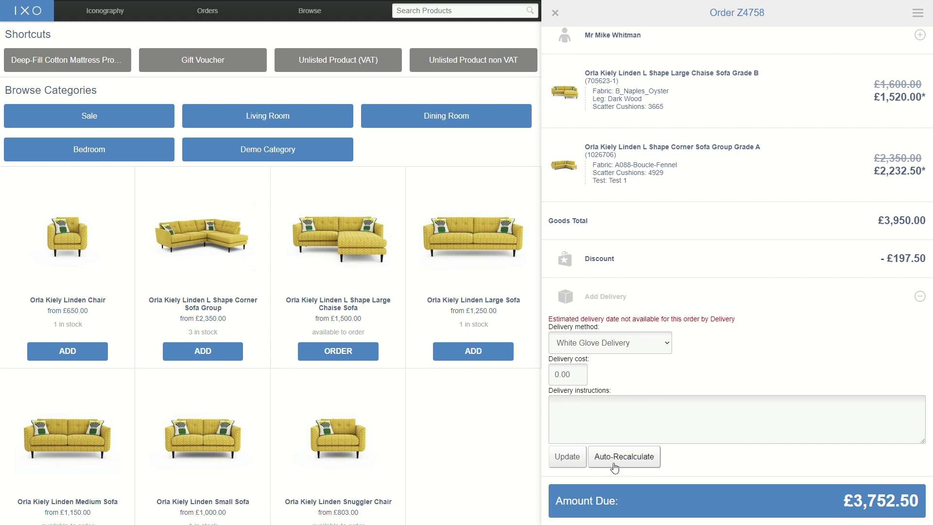
pyautogui.click(675, 401)
pyautogui.write('Use rear entrance')
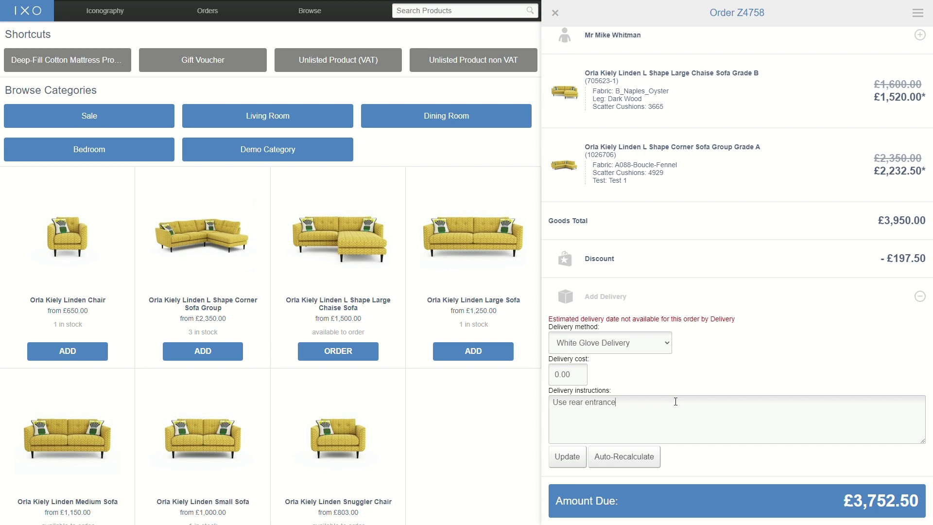
pyautogui.click(627, 457)
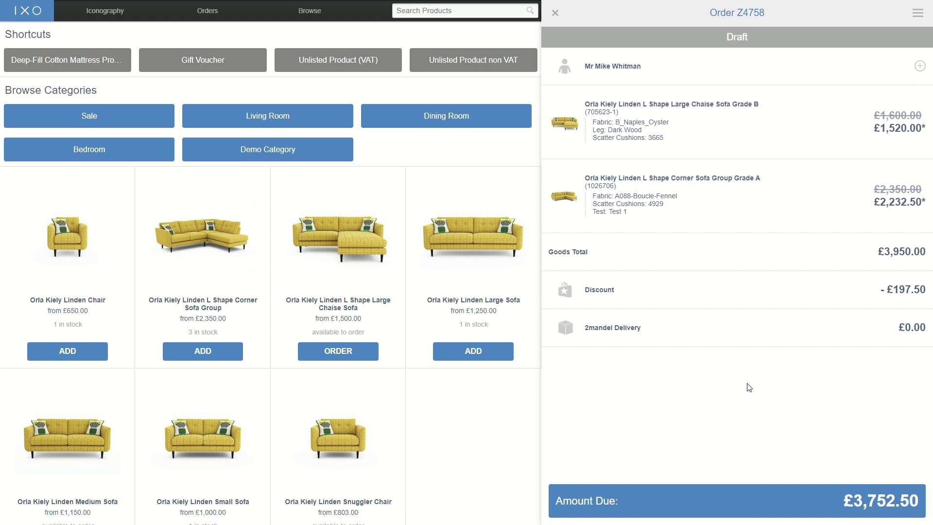
pyautogui.click(918, 13)
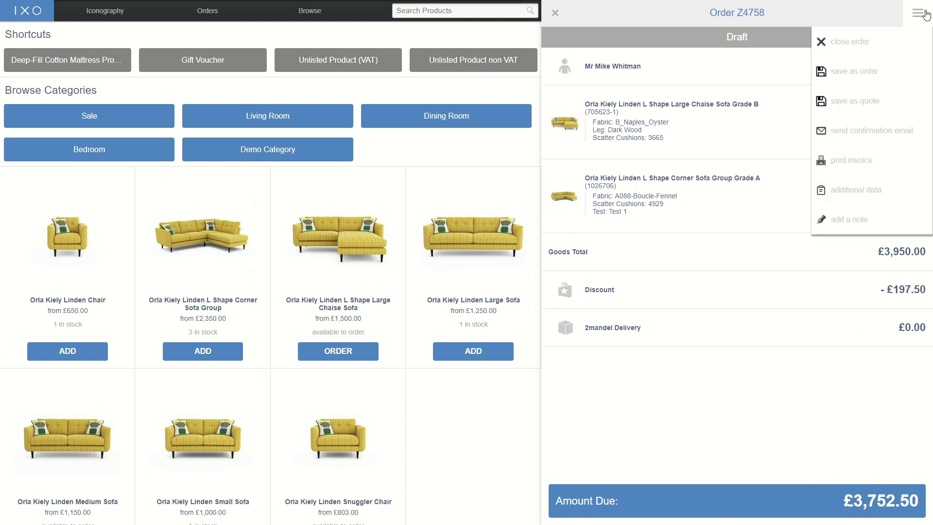
pyautogui.click(920, 23)
pyautogui.click(924, 22)
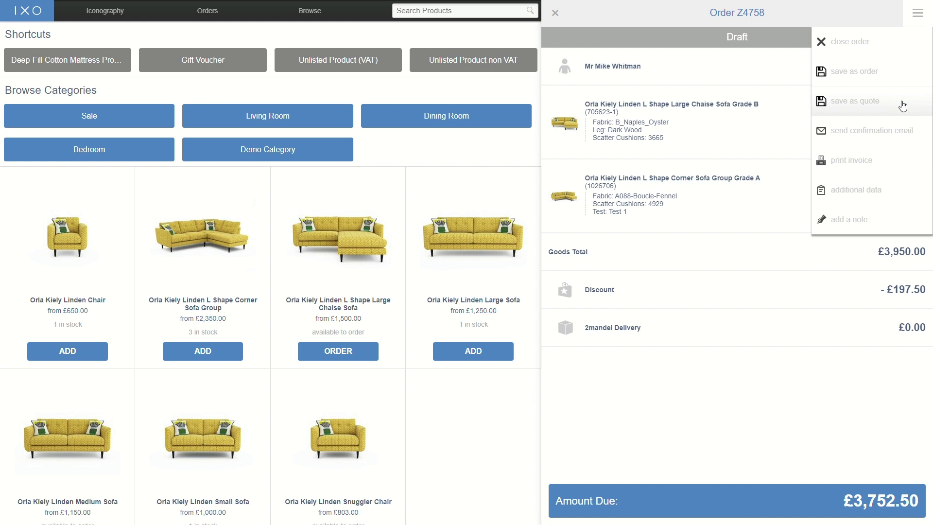
pyautogui.click(873, 119)
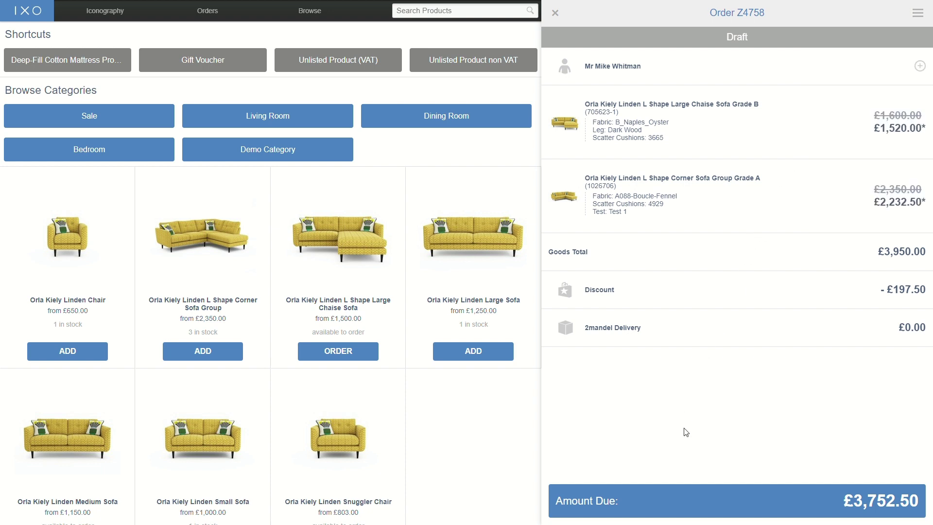
pyautogui.click(778, 496)
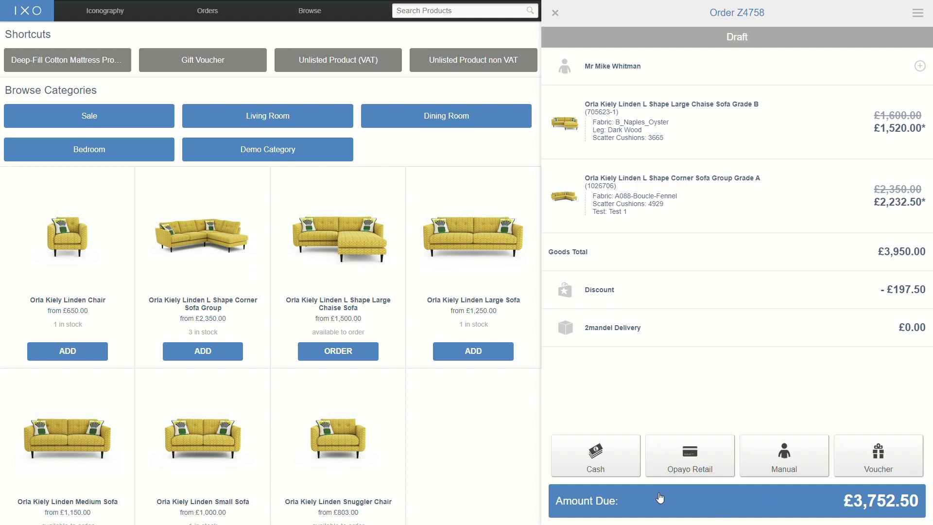
pyautogui.click(720, 457)
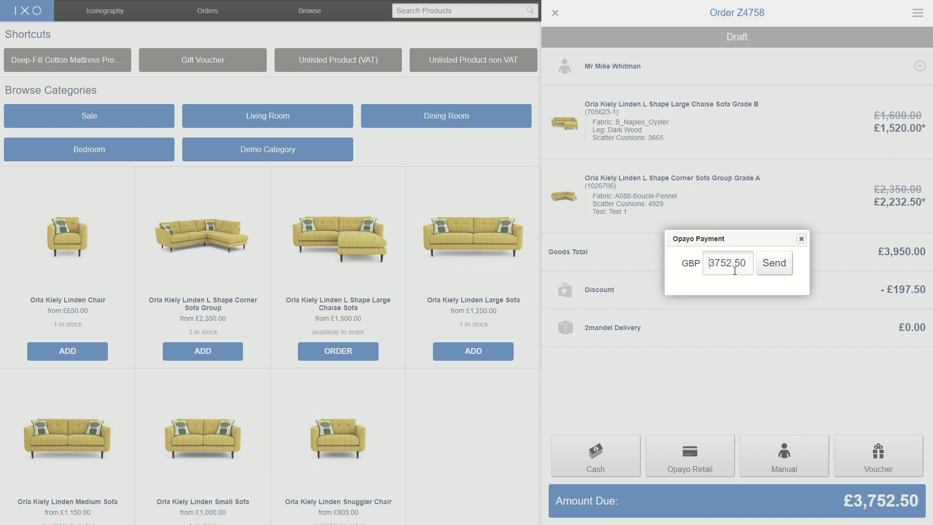
pyautogui.click(801, 238)
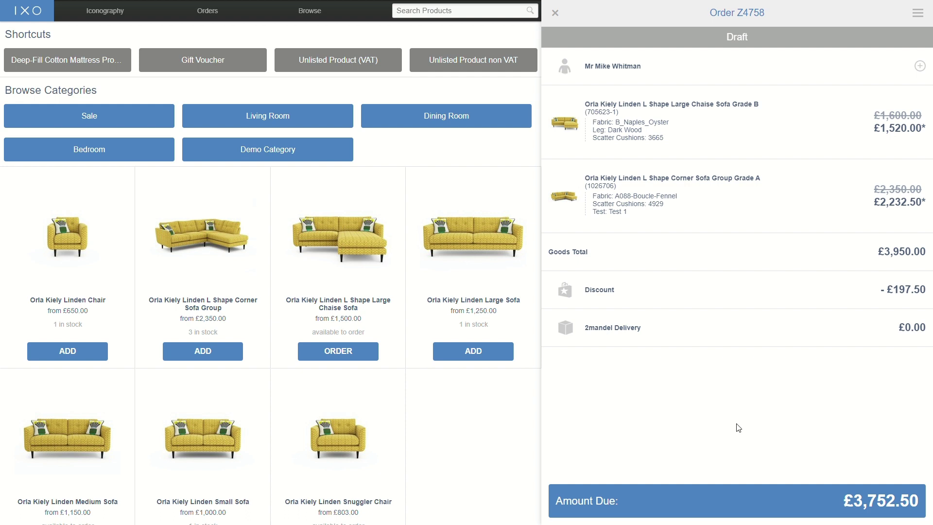
# - Record a manual card payment of £1800 with the reference "deposit paid" and acknowledge it
pyautogui.click(750, 508)
pyautogui.click(818, 456)
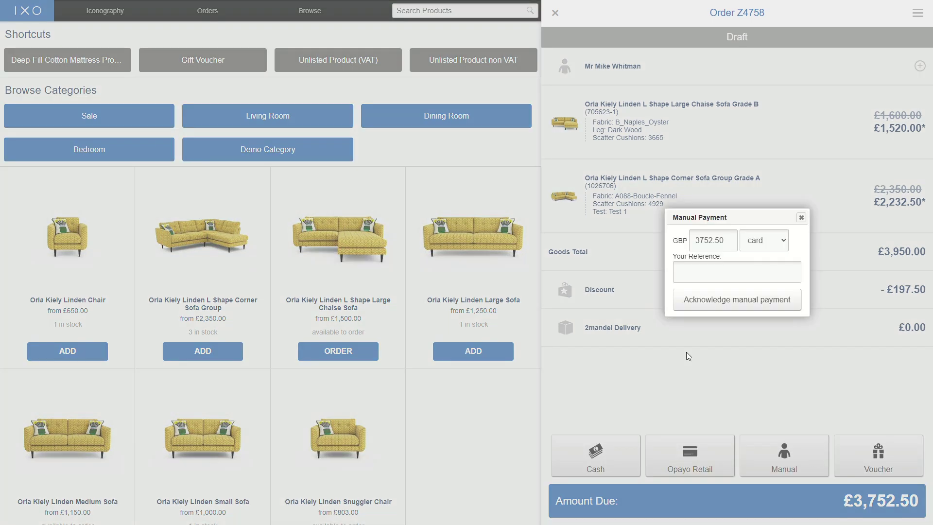
pyautogui.click(709, 240)
pyautogui.write('1800')
pyautogui.write('deposit paid')
pyautogui.click(747, 304)
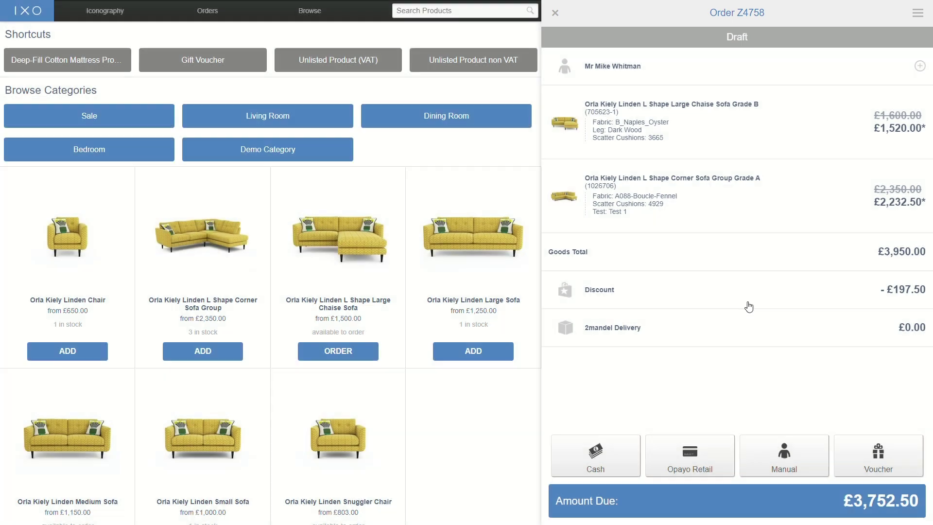